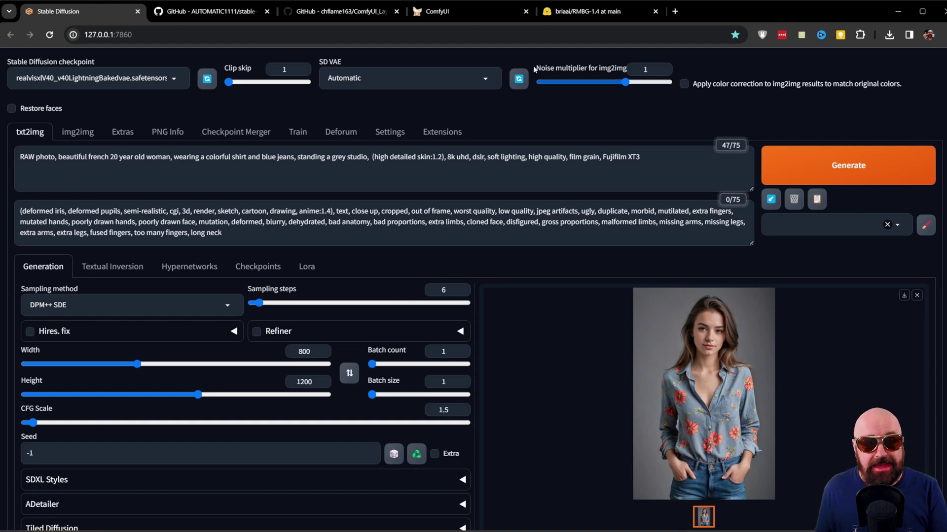
# Glance at ComfyUI, return to Stable Diffusion, then open the stable-diffusion-webui-rembg GitHub page.
pyautogui.click(487, 16)
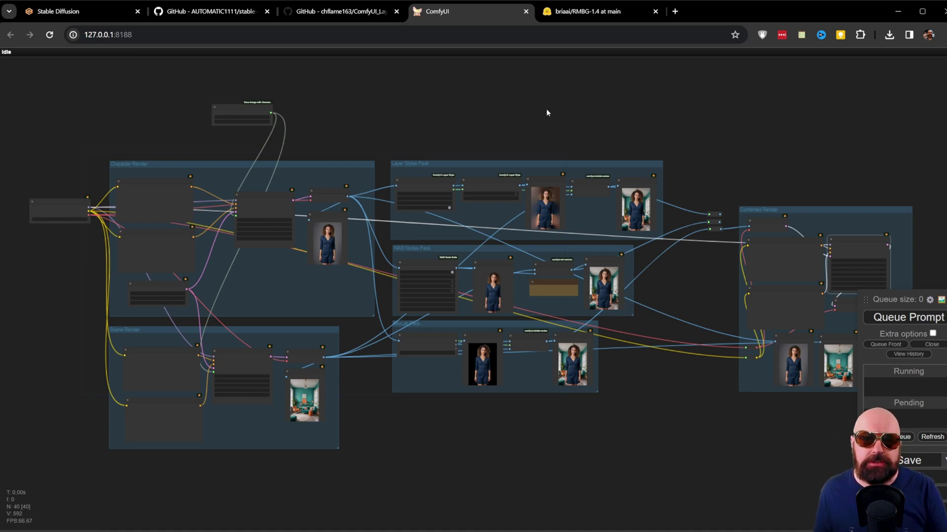
pyautogui.hotkey('ctrl', '1')
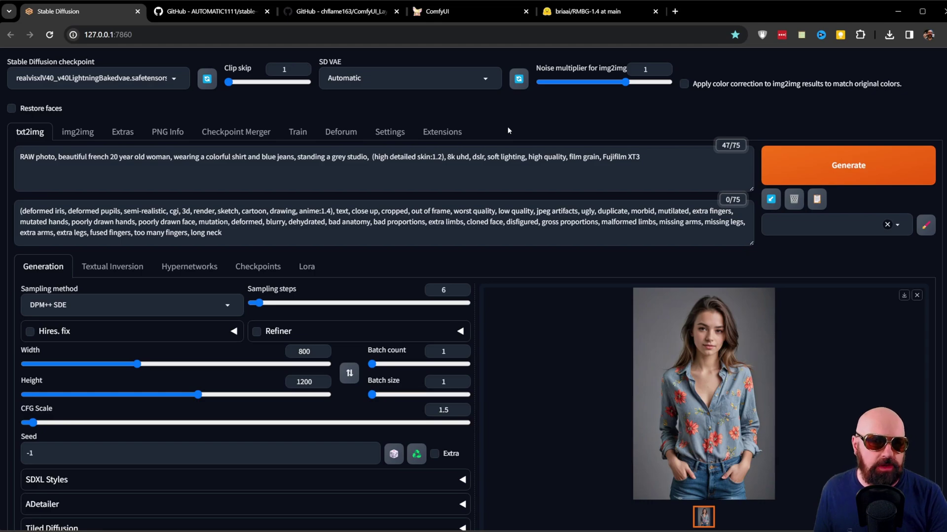
pyautogui.hotkey('ctrl', '2')
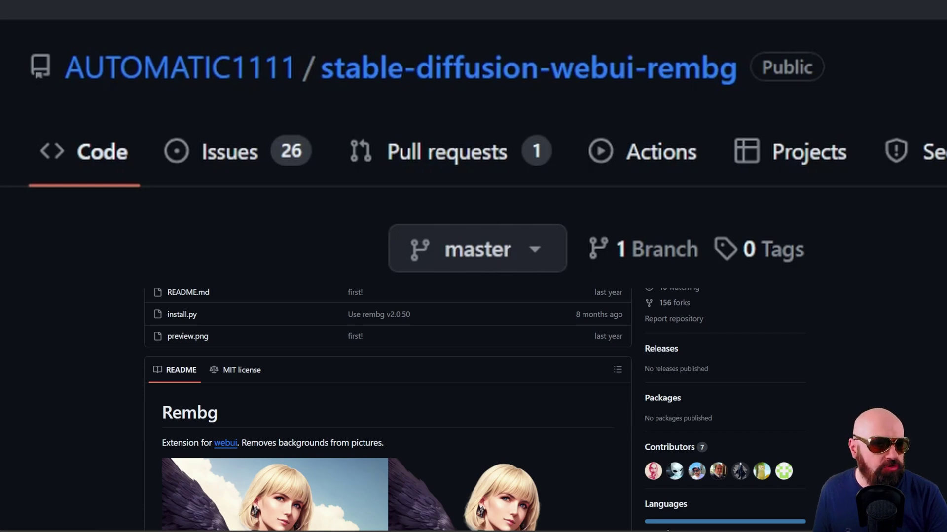
# Switch back to the Stable Diffusion WebUI txt2img page with the floral-shirt portrait.
pyautogui.click(81, 12)
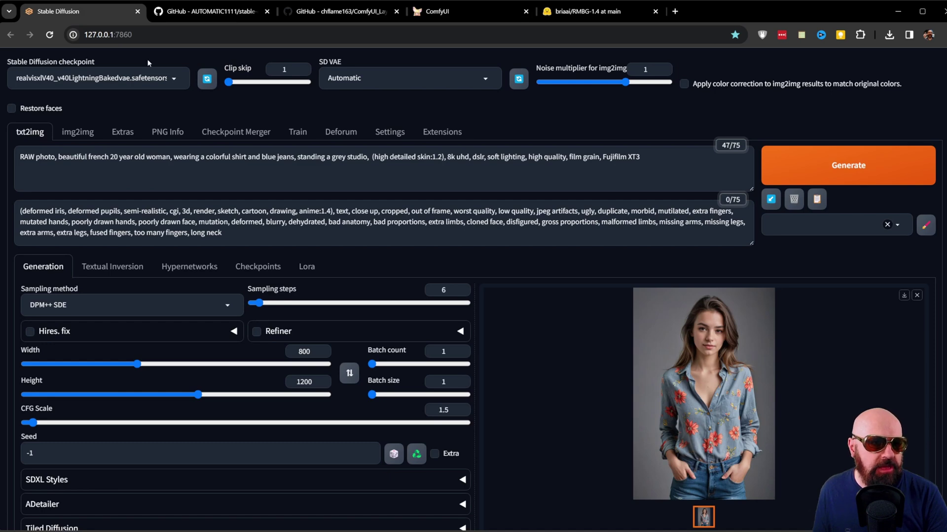
pyautogui.click(452, 134)
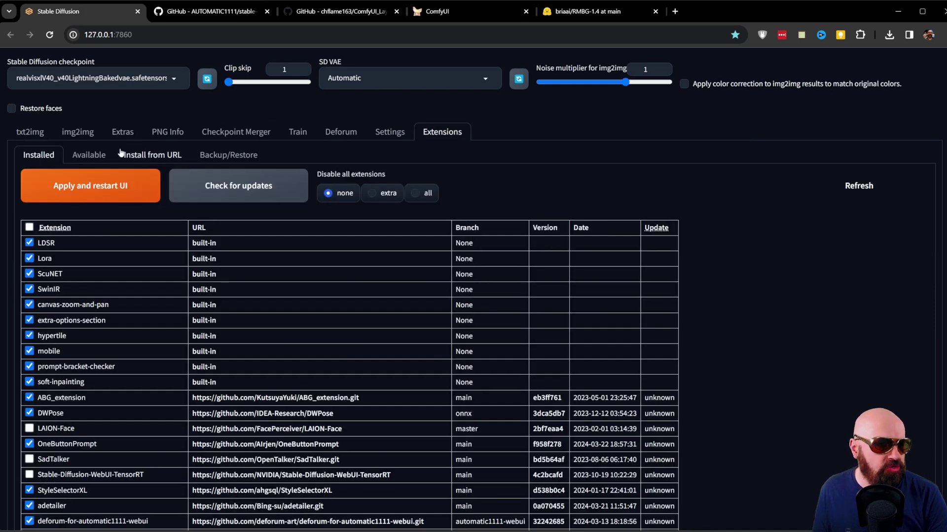
pyautogui.click(101, 156)
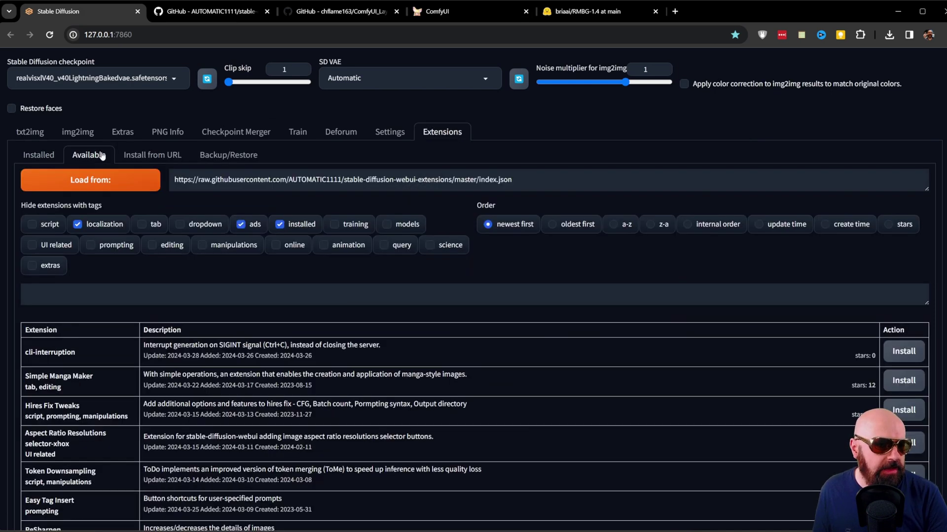
pyautogui.click(96, 186)
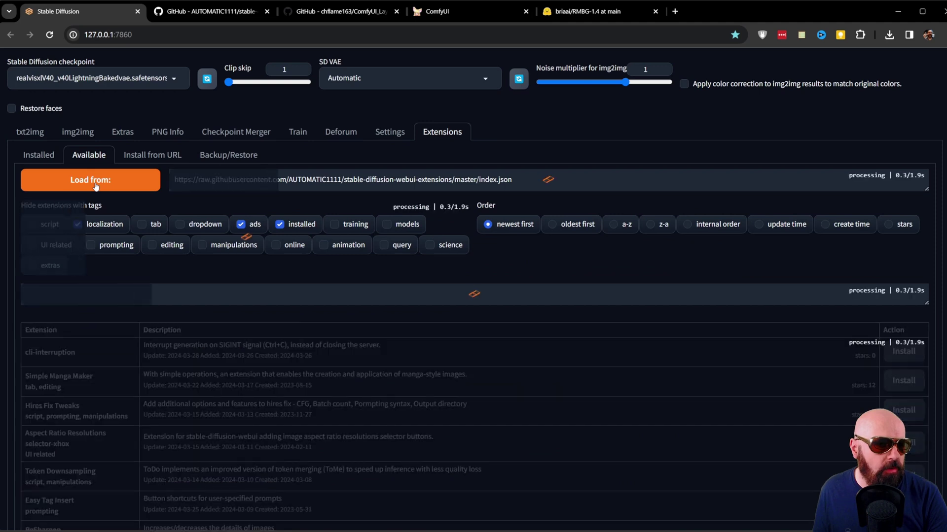
pyautogui.click(39, 298)
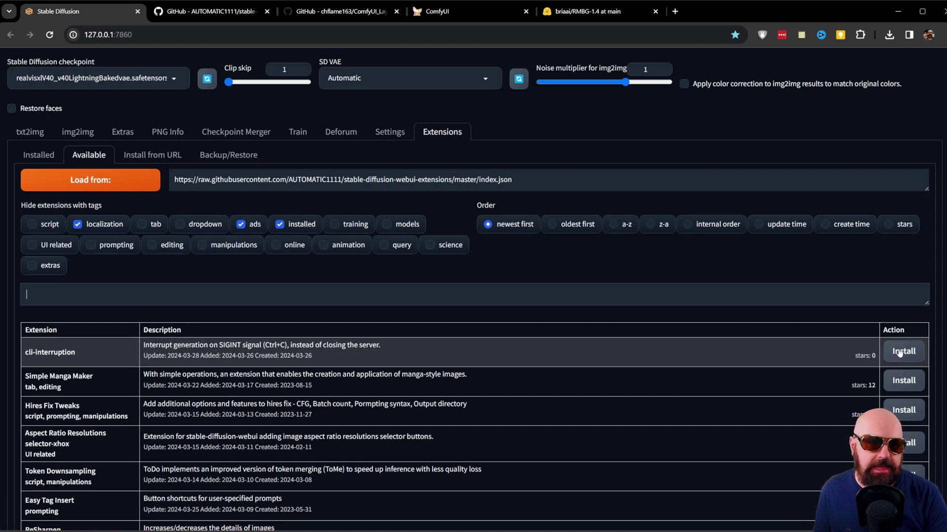
pyautogui.click(40, 155)
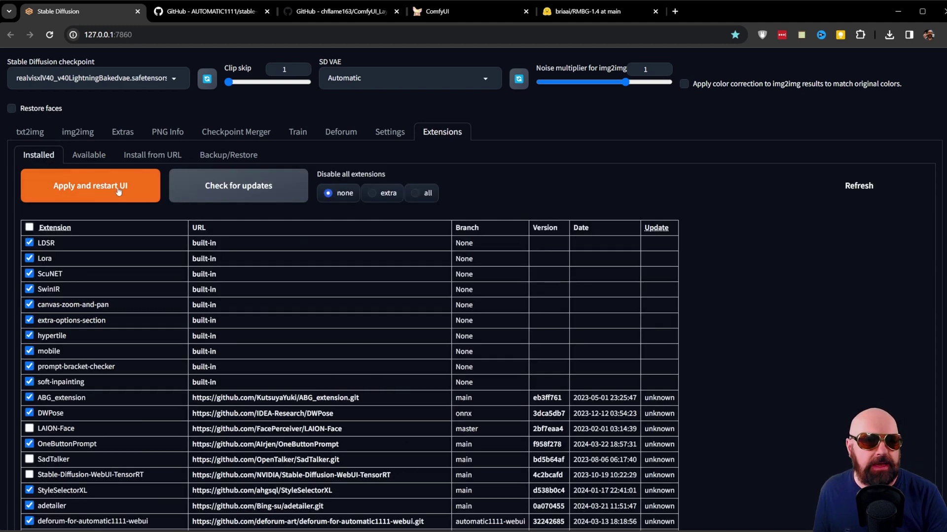
pyautogui.click(32, 131)
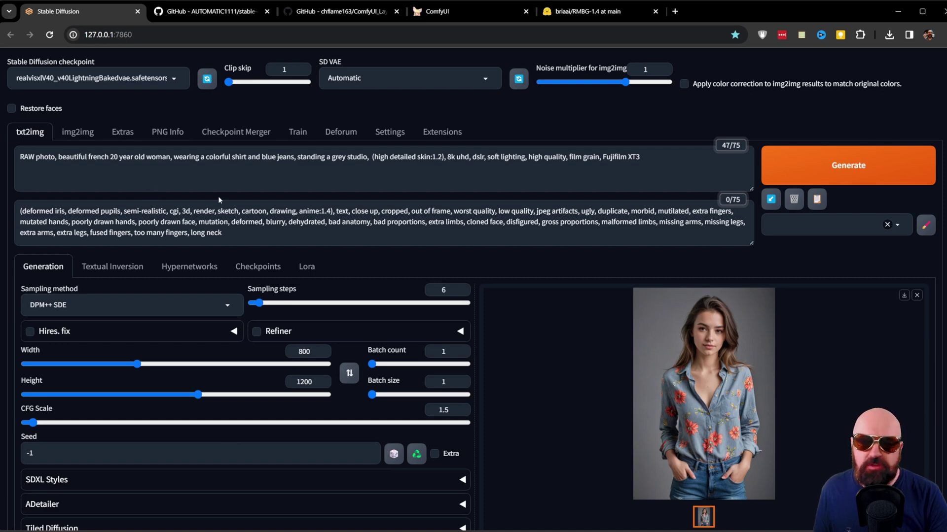
# Send the floral-shirt portrait to Extras and scroll to its Remove background options.
pyautogui.scroll(-6, 361, 245)
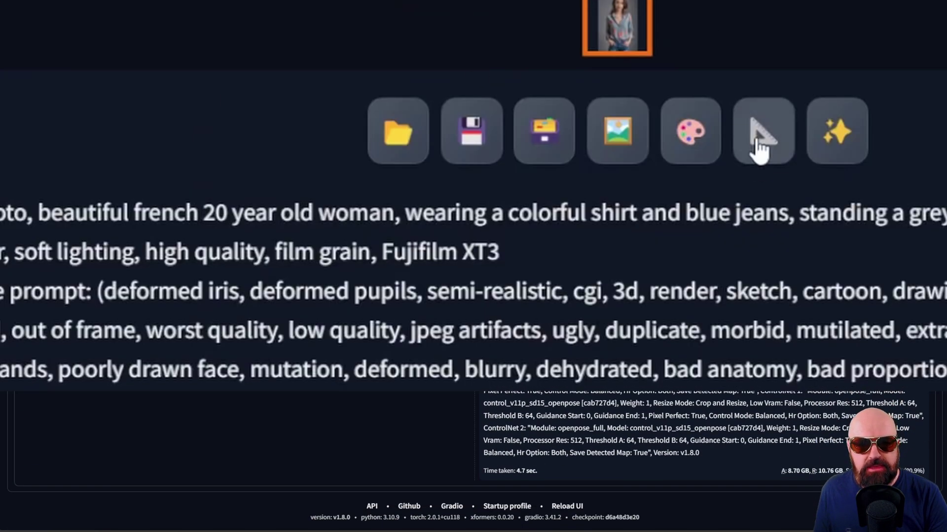
pyautogui.click(761, 146)
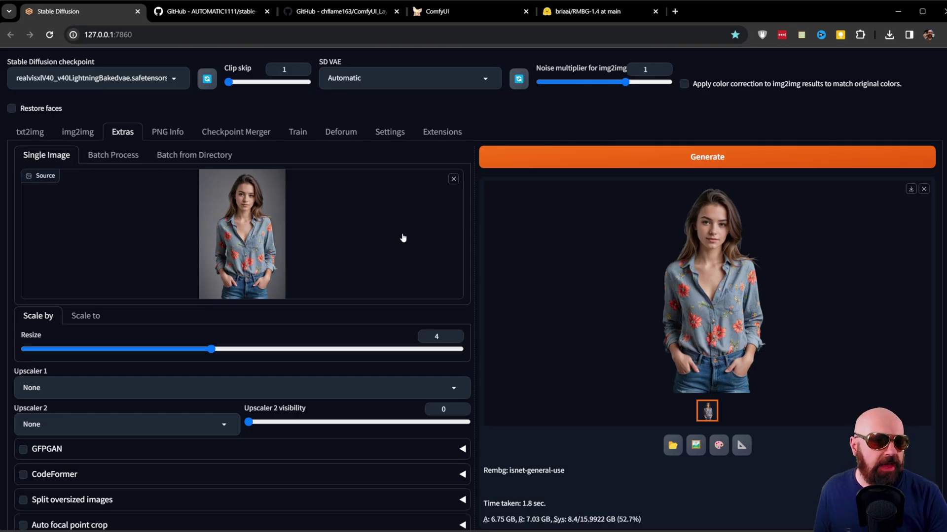
pyautogui.scroll(-3, 401, 234)
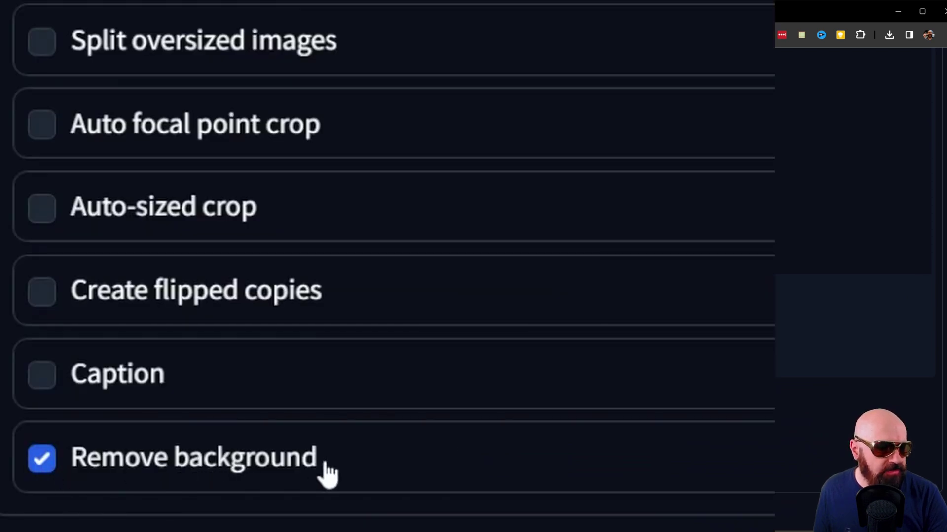
pyautogui.scroll(-1, 444, 211)
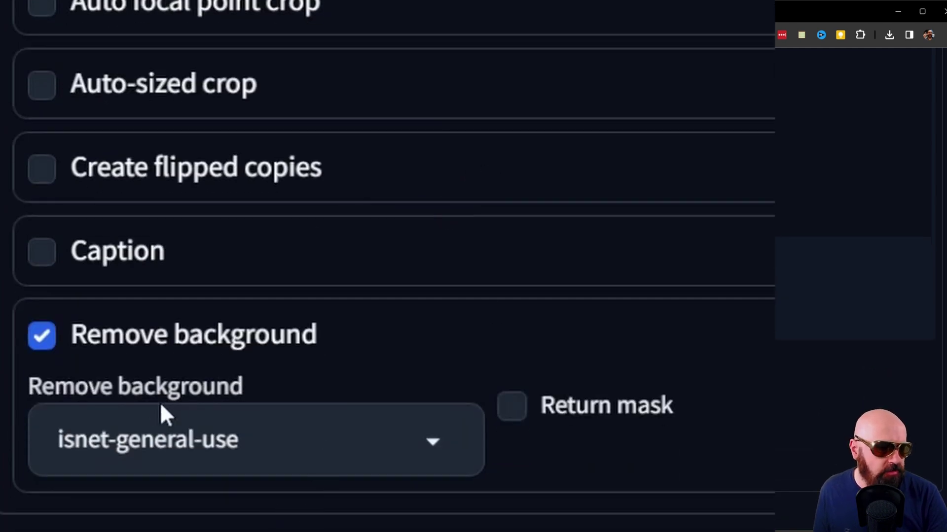
pyautogui.click(283, 452)
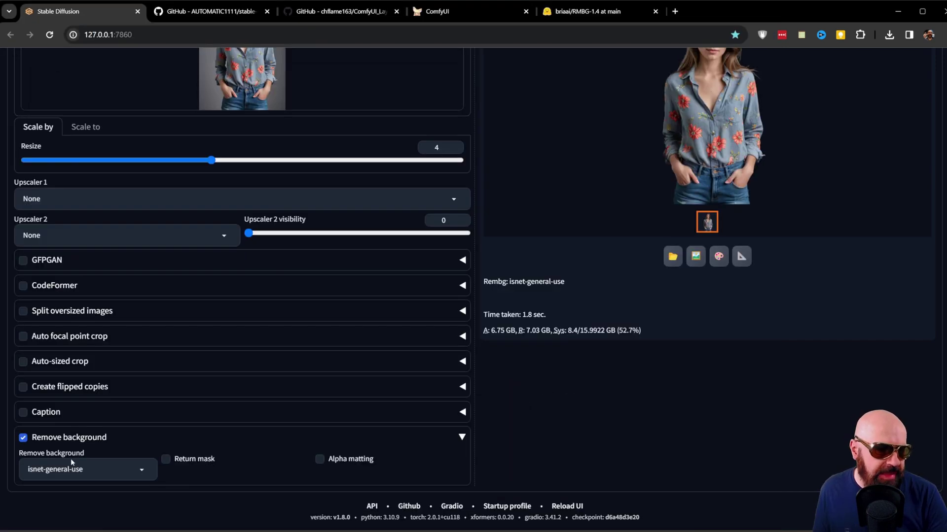
pyautogui.scroll(4, 71, 461)
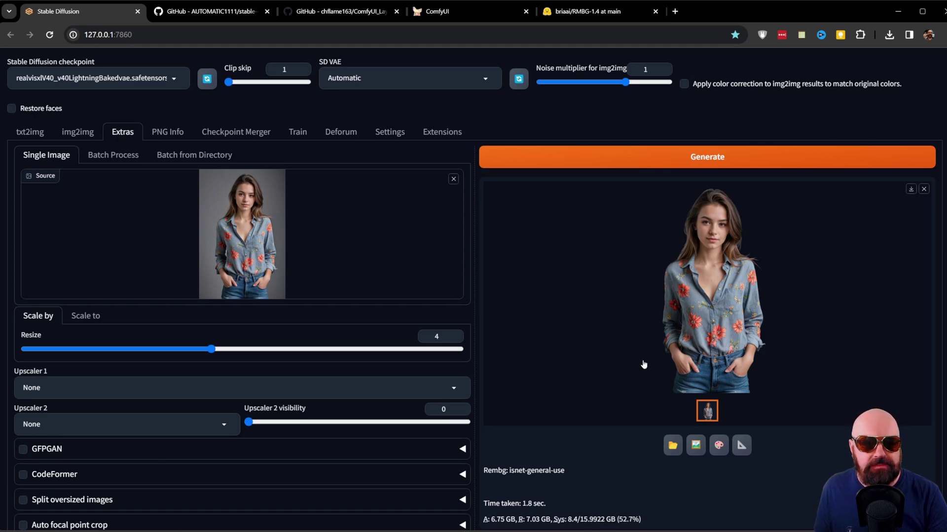
# Inspect the background-removed output full-screen, then enable Alpha matting for cleaner cutout edges.
pyautogui.click(719, 299)
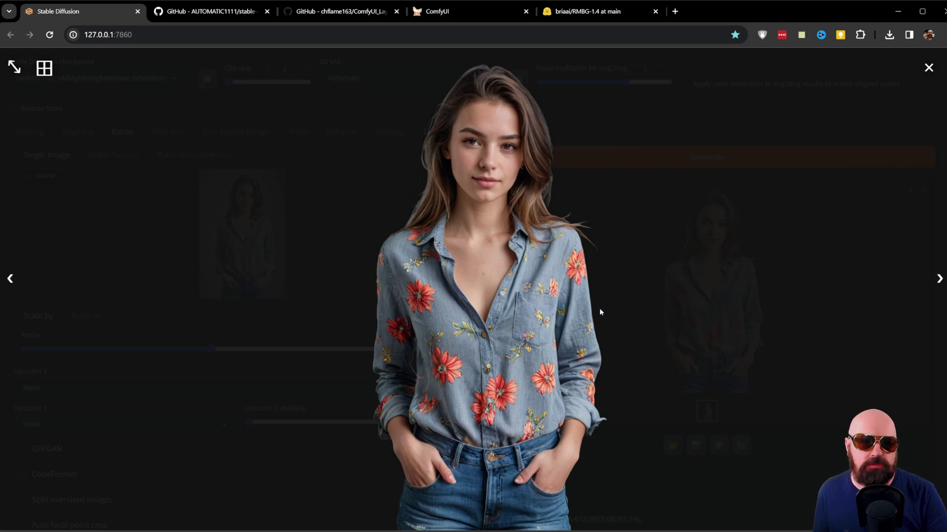
pyautogui.click(619, 260)
pyautogui.scroll(-4, 408, 369)
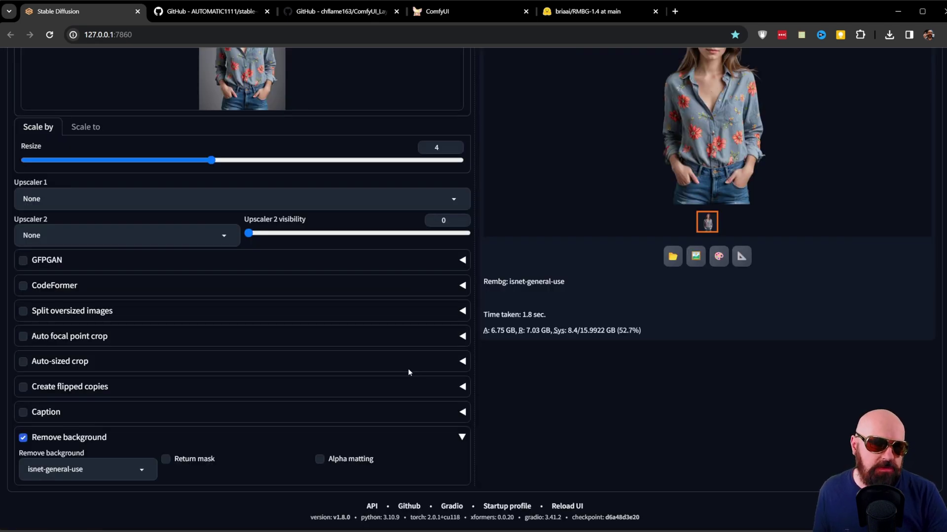
pyautogui.click(319, 459)
pyautogui.scroll(-1, 323, 461)
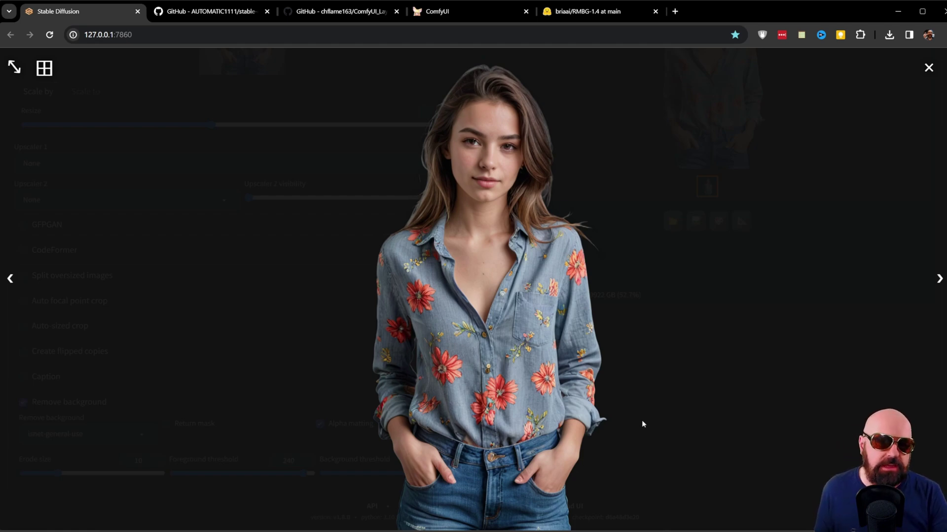
pyautogui.click(656, 411)
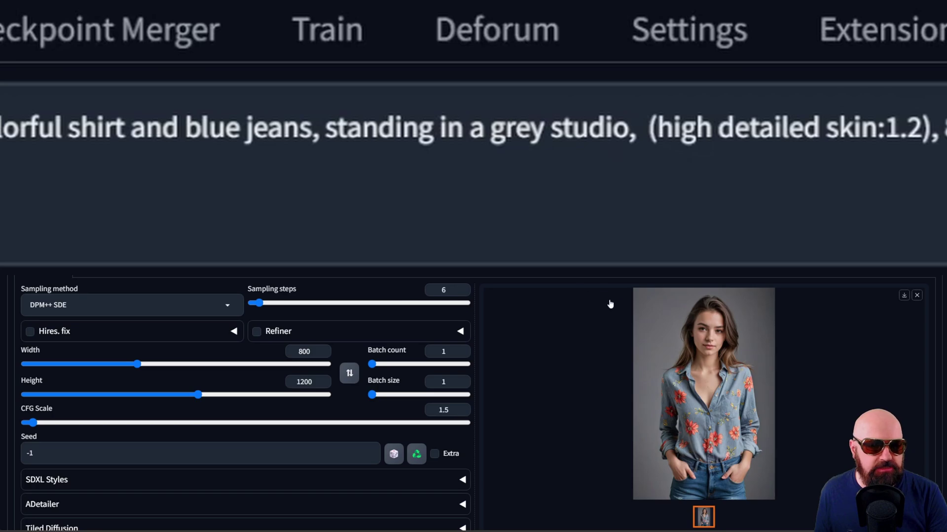
# Open the background-free floral-shirt woman in the full-screen lightbox.
pyautogui.click(641, 305)
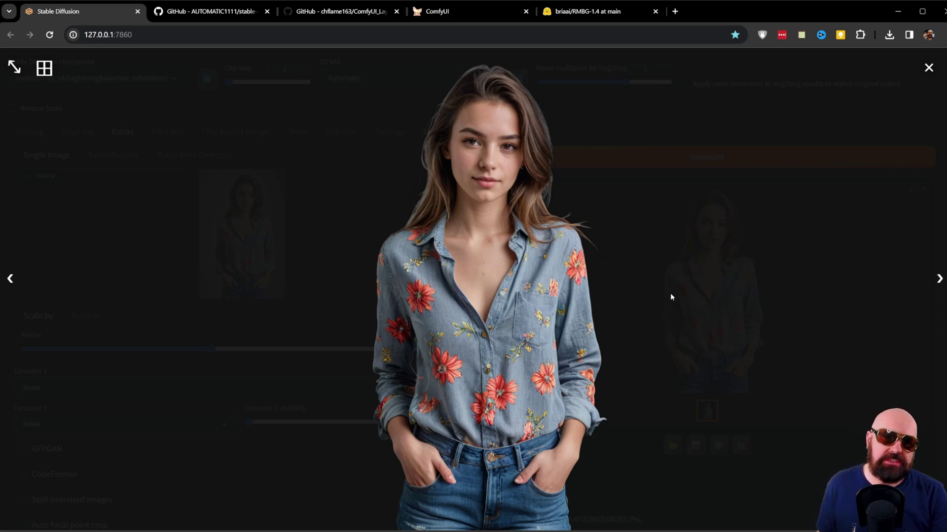
# In ComfyUI, nudge the Character Render group's Empty Latent Image and KSampler nodes into place.
pyautogui.hotkey('ctrl', '4')
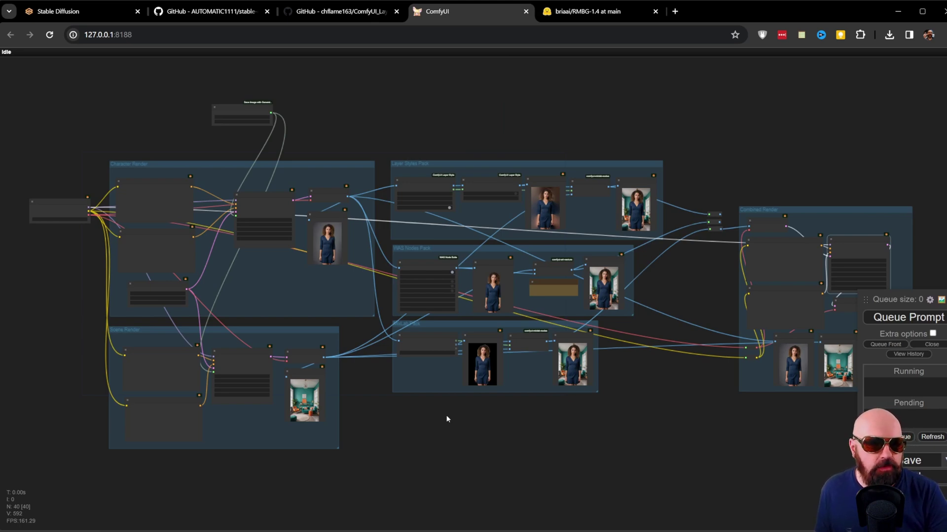
pyautogui.scroll(5, 338, 166)
pyautogui.moveTo(269, 144); pyautogui.dragTo(681, 65)
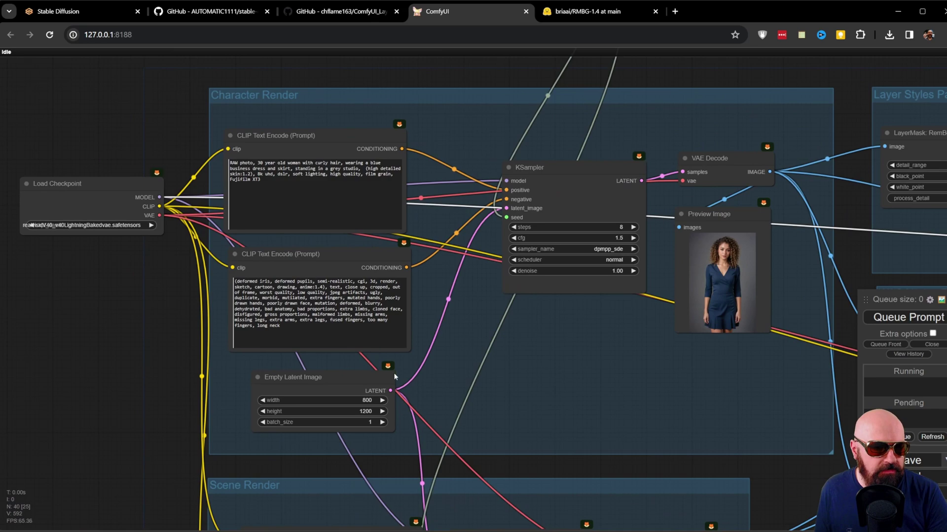
pyautogui.moveTo(349, 383); pyautogui.dragTo(342, 377)
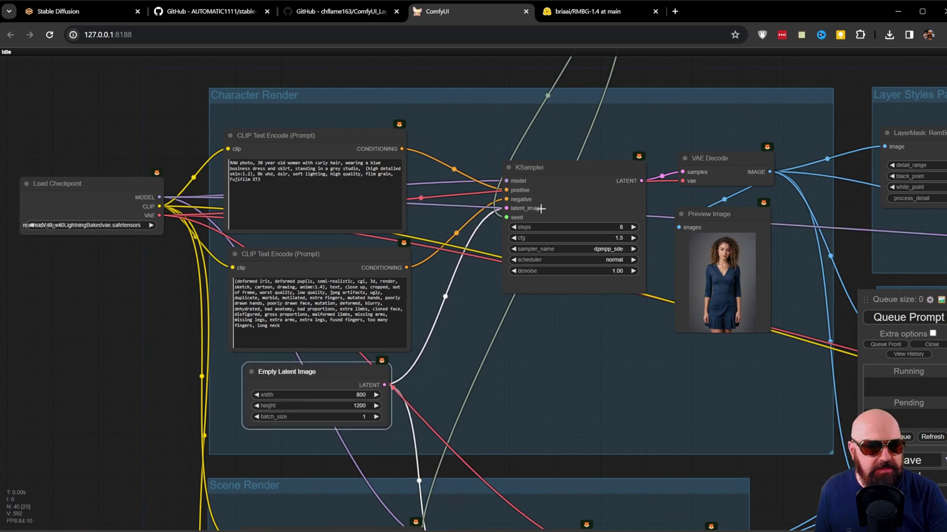
pyautogui.moveTo(559, 166); pyautogui.dragTo(548, 169)
pyautogui.click(723, 215)
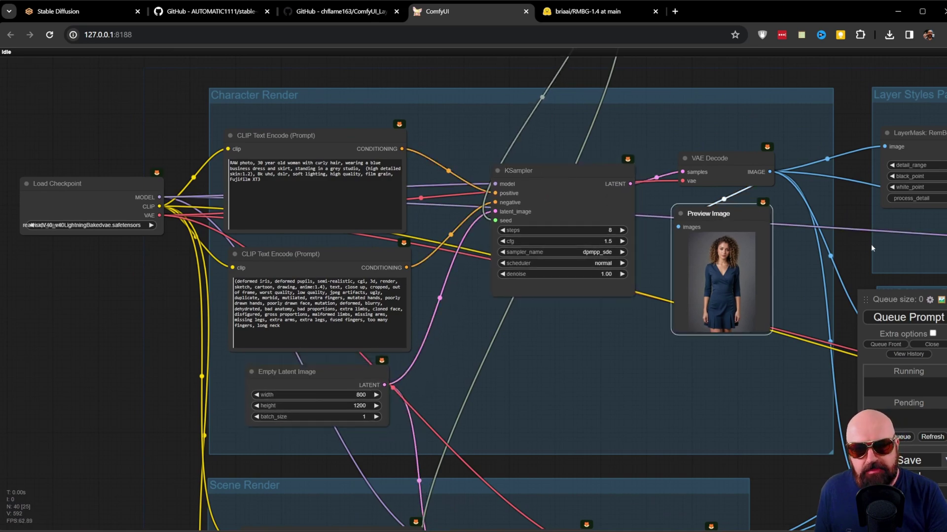
# Reposition the Scene Render positive and negative prompt nodes and select its sampler.
pyautogui.scroll(5, 757, 274)
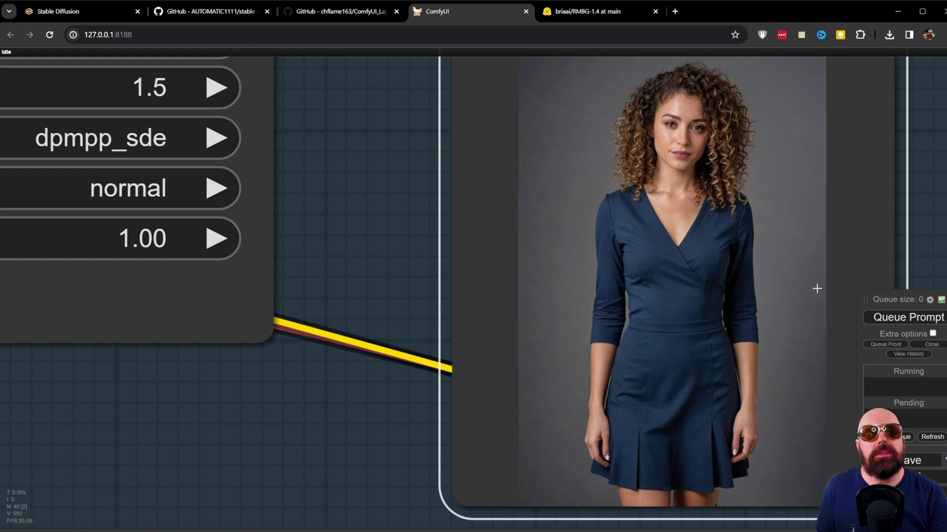
pyautogui.scroll(-6, 818, 288)
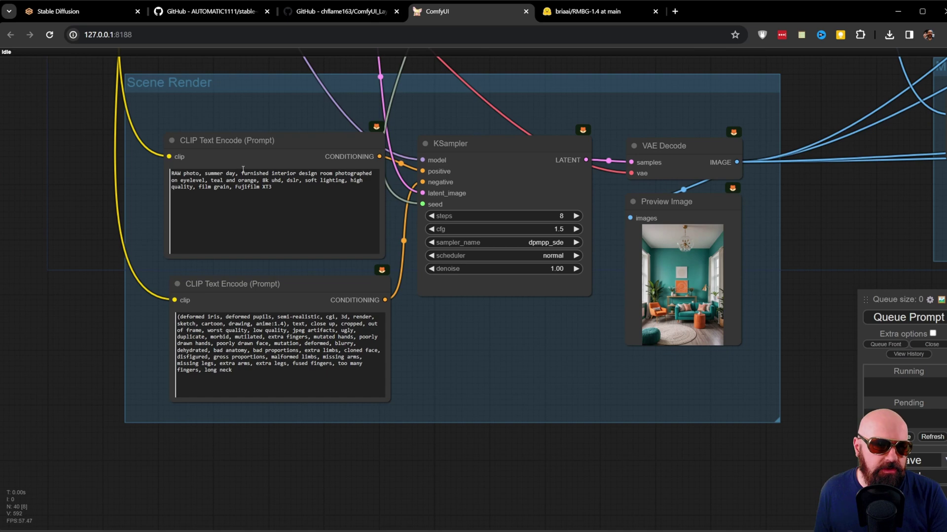
pyautogui.moveTo(253, 137); pyautogui.dragTo(260, 138)
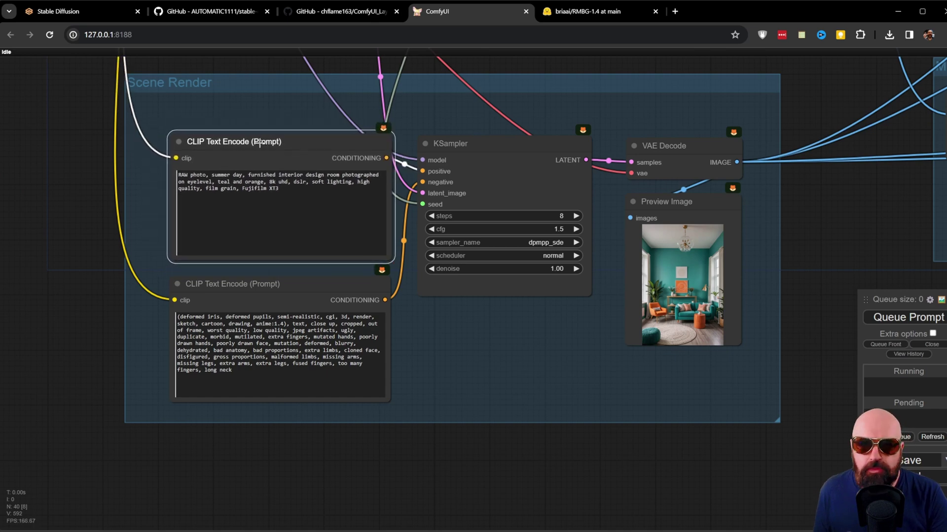
pyautogui.moveTo(273, 284); pyautogui.dragTo(266, 289)
pyautogui.click(486, 146)
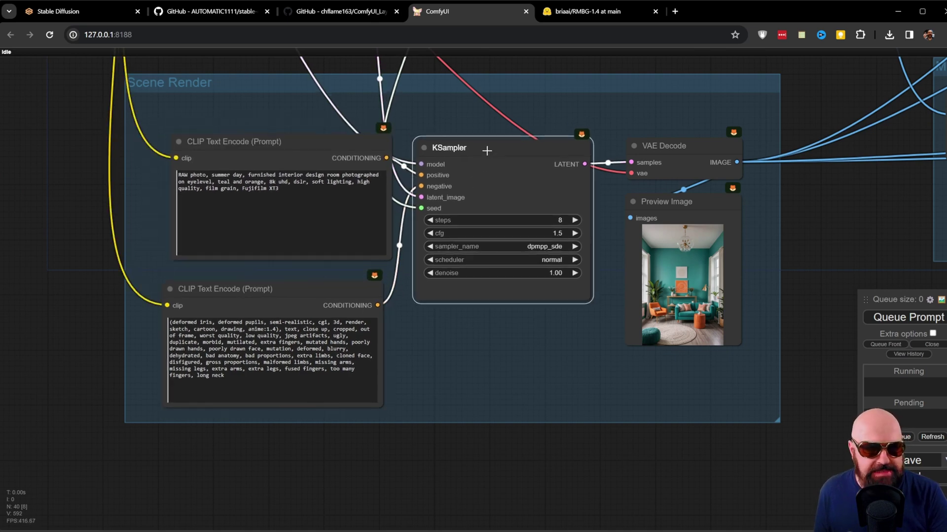
pyautogui.scroll(10, 732, 296)
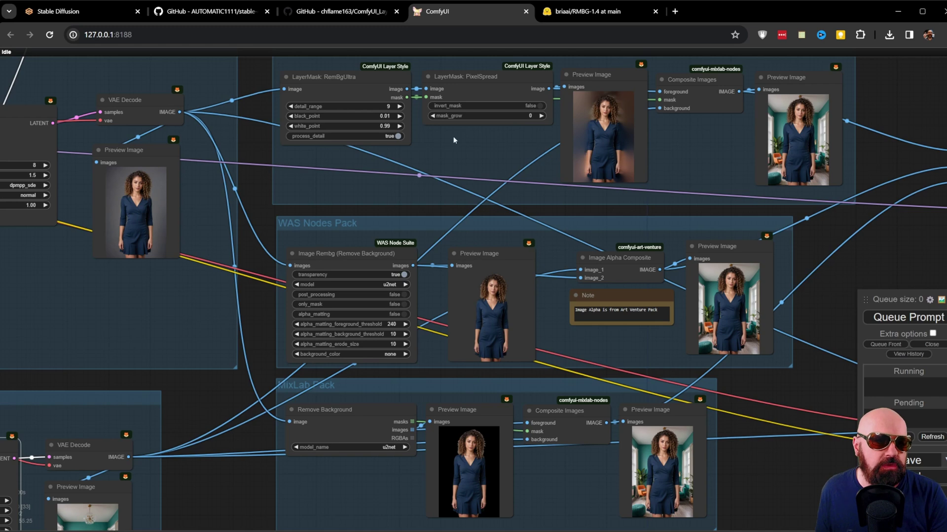
# Align the RemBgUltra, PixelSpread and Composite Images nodes in the Layer Style group.
pyautogui.moveTo(343, 86)
pyautogui.mouseDown()
pyautogui.moveTo(334, 80)
pyautogui.moveTo(345, 73)
pyautogui.mouseUp()
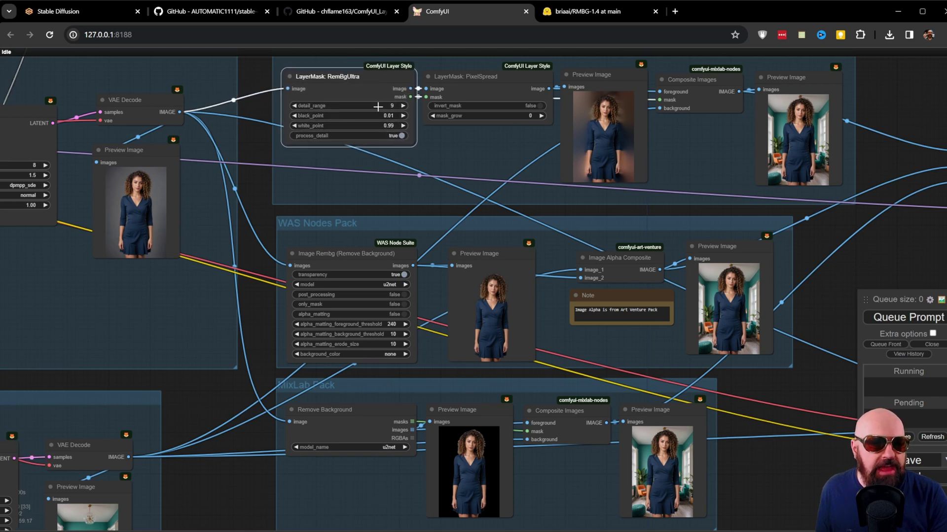
pyautogui.moveTo(495, 83); pyautogui.dragTo(499, 77)
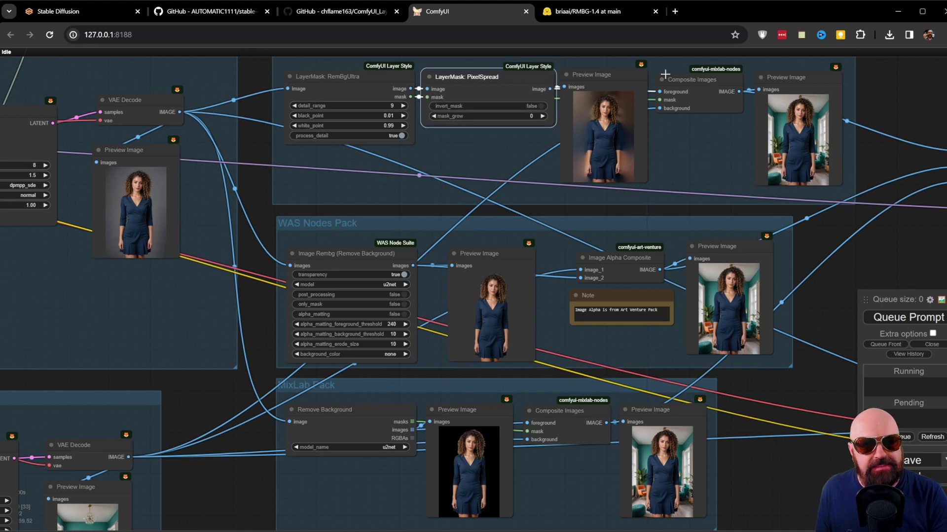
pyautogui.moveTo(712, 80); pyautogui.dragTo(711, 84)
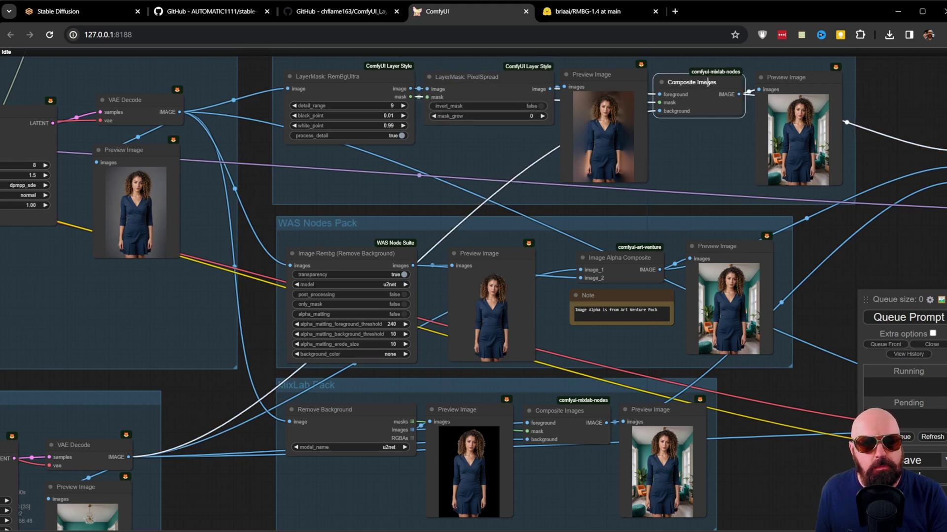
# Zoom into the Layer Style composite preview to check the dress against the teal room.
pyautogui.scroll(15, 864, 121)
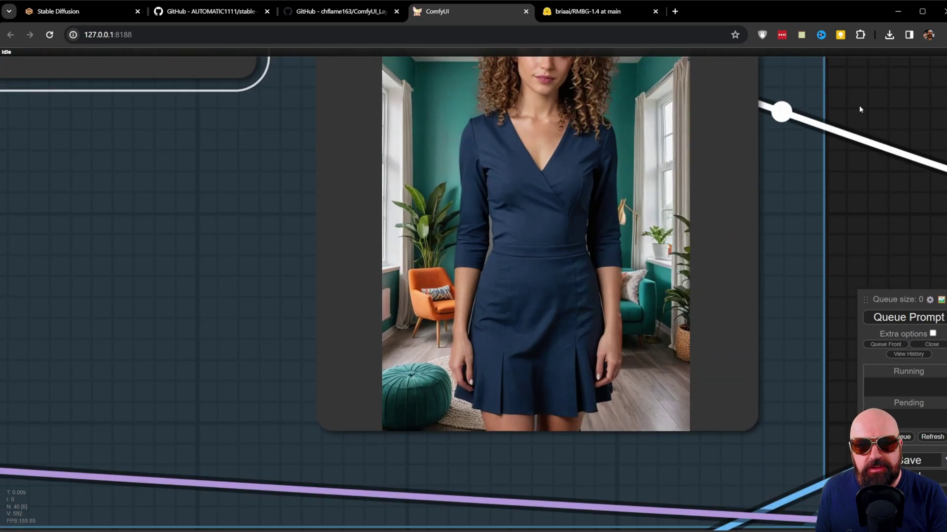
pyautogui.moveTo(860, 108); pyautogui.dragTo(867, 190)
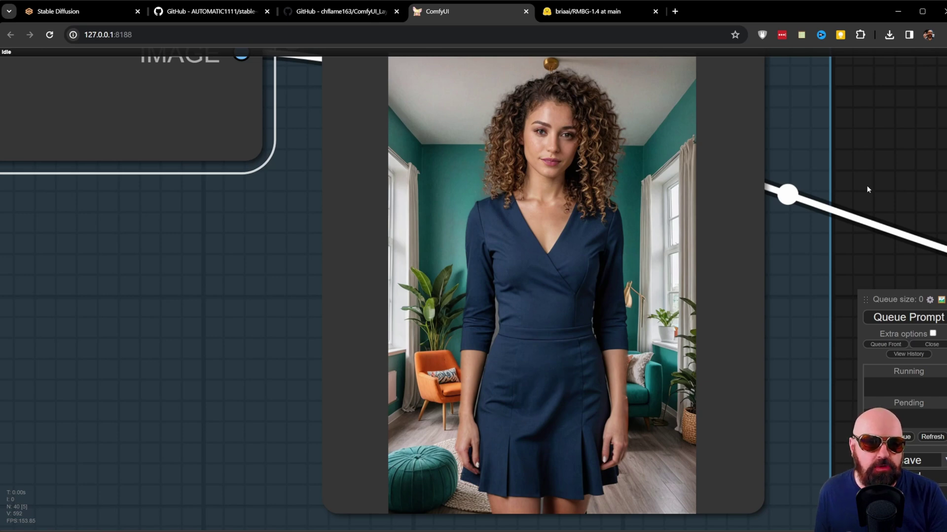
pyautogui.scroll(10, 619, 148)
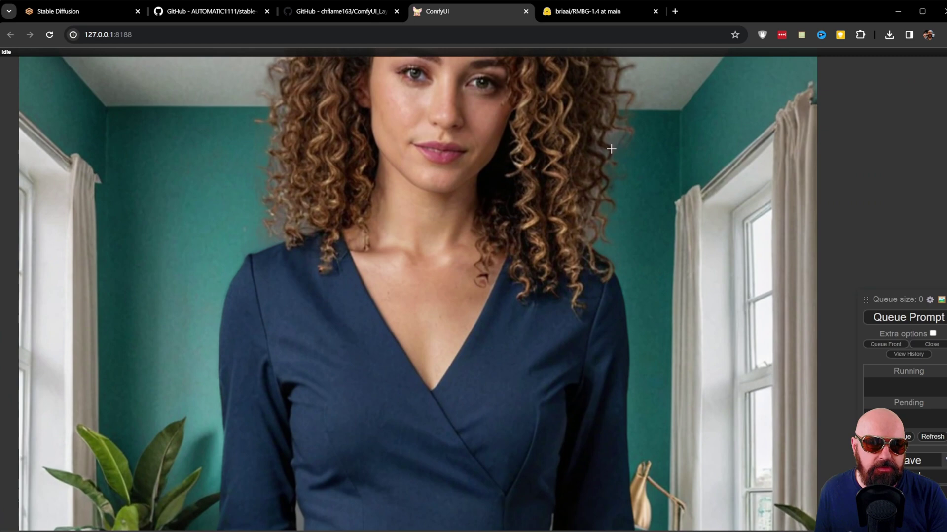
pyautogui.moveTo(402, 471); pyautogui.dragTo(458, 241)
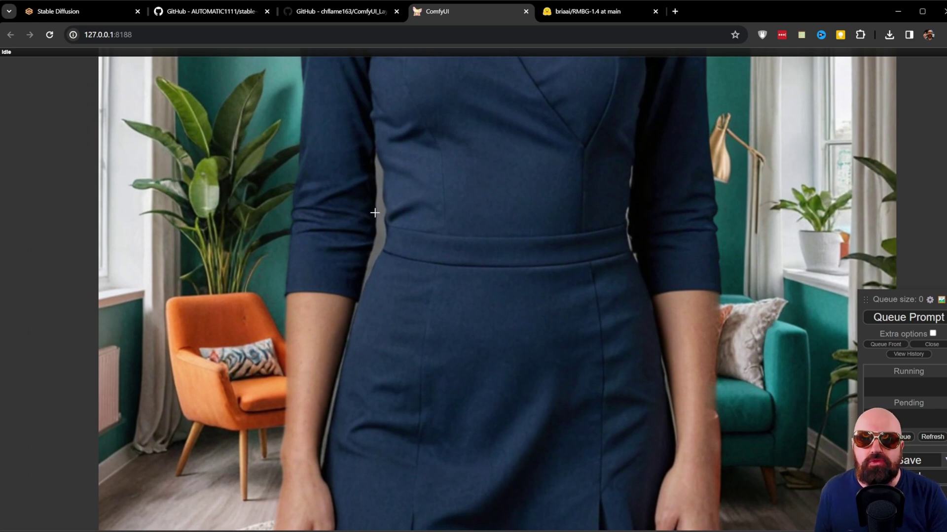
pyautogui.scroll(-3, 395, 210)
pyautogui.click(899, 190)
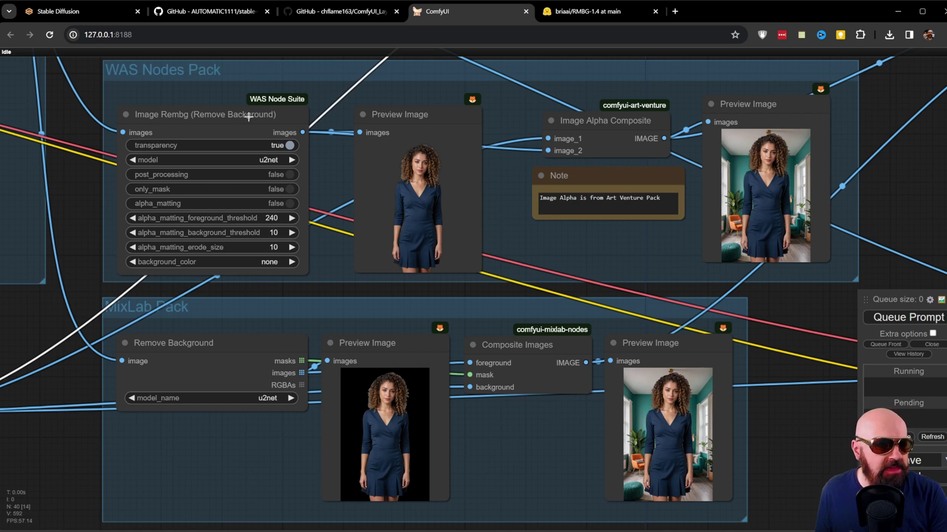
# Nudge Image Rembg up and zoom into its u2net cutout and the alpha-composite preview.
pyautogui.moveTo(248, 118); pyautogui.dragTo(247, 109)
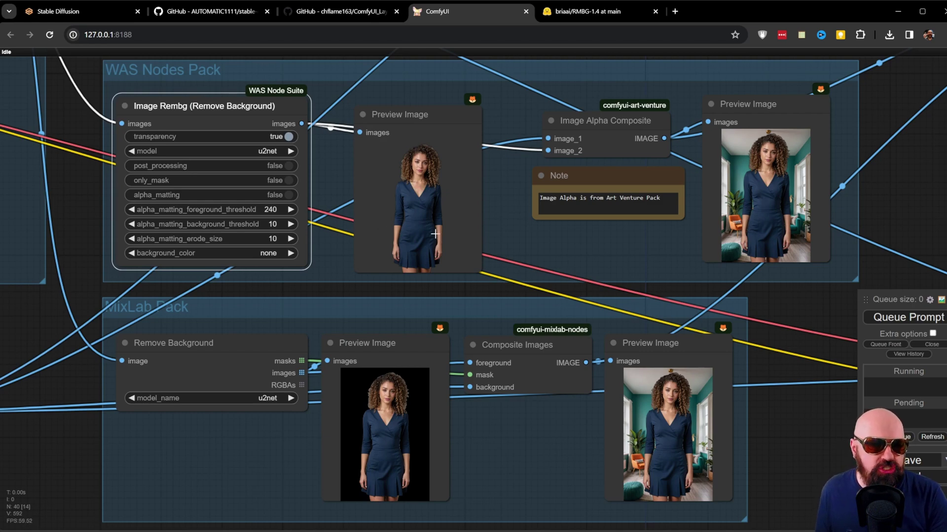
pyautogui.scroll(12, 436, 188)
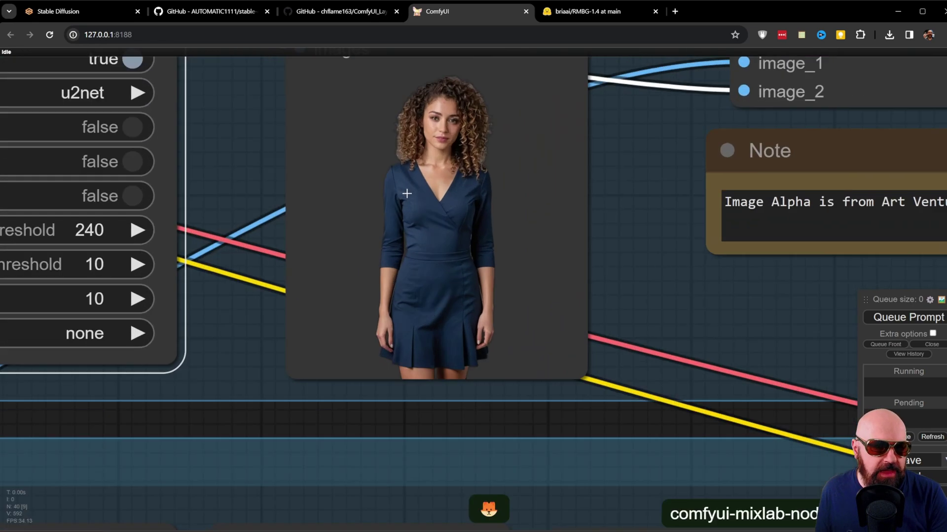
pyautogui.scroll(1, 441, 183)
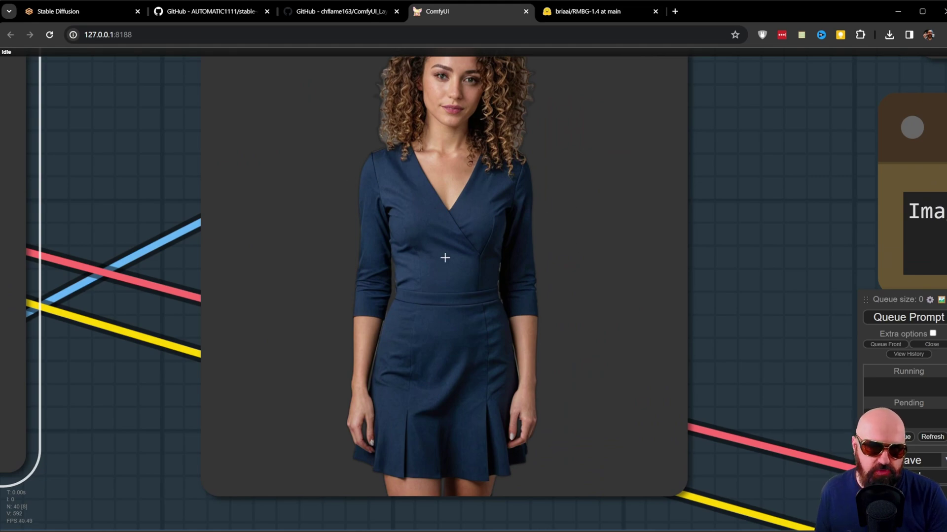
pyautogui.scroll(-18, 521, 245)
pyautogui.scroll(8, 728, 206)
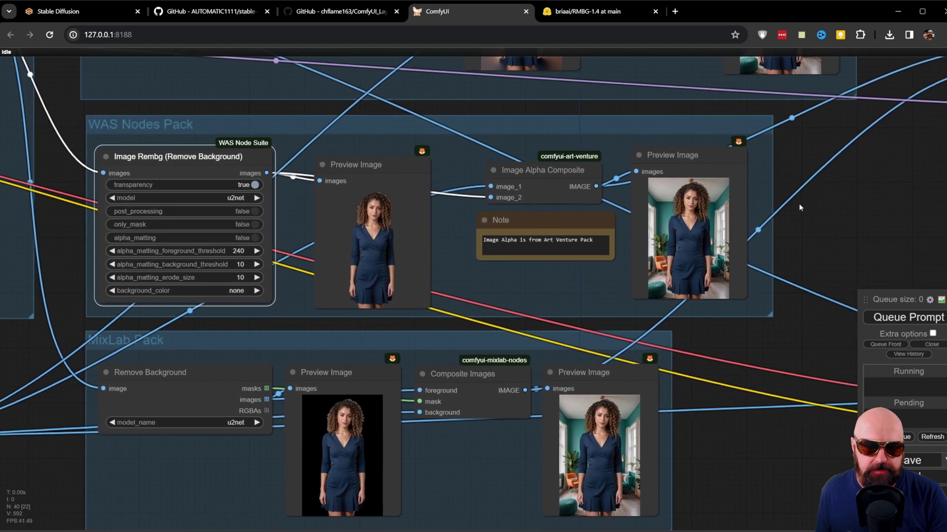
pyautogui.scroll(5, 728, 206)
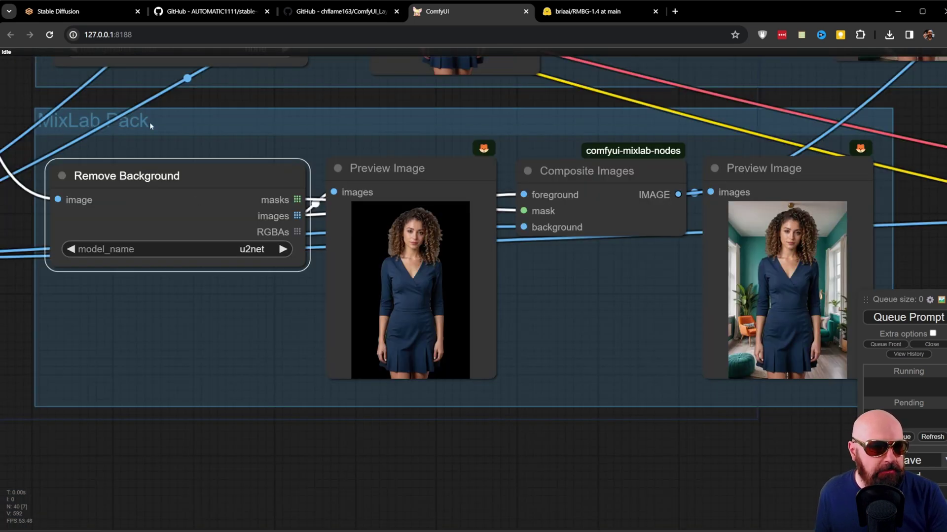
# Set the MixLab Remove Background model to u2net and nudge its Composite Images node lower.
pyautogui.moveTo(179, 182); pyautogui.dragTo(190, 179)
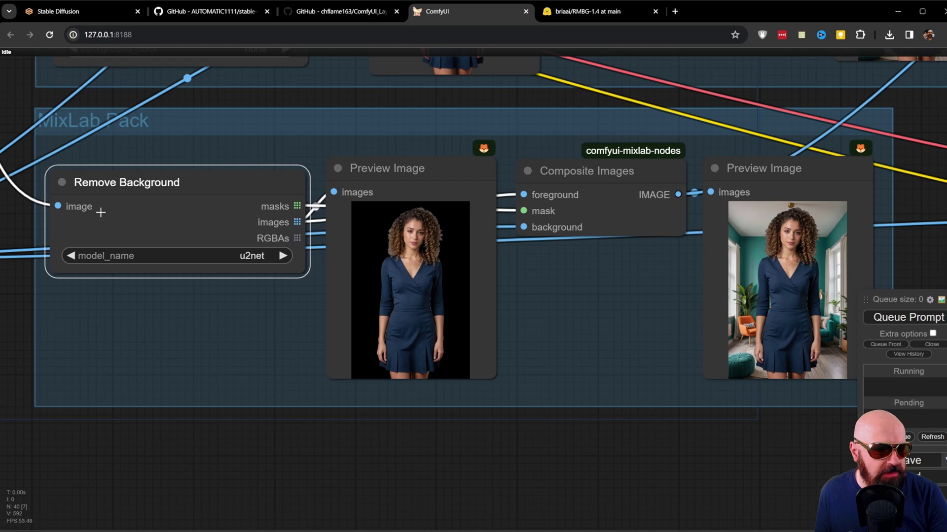
pyautogui.click(250, 258)
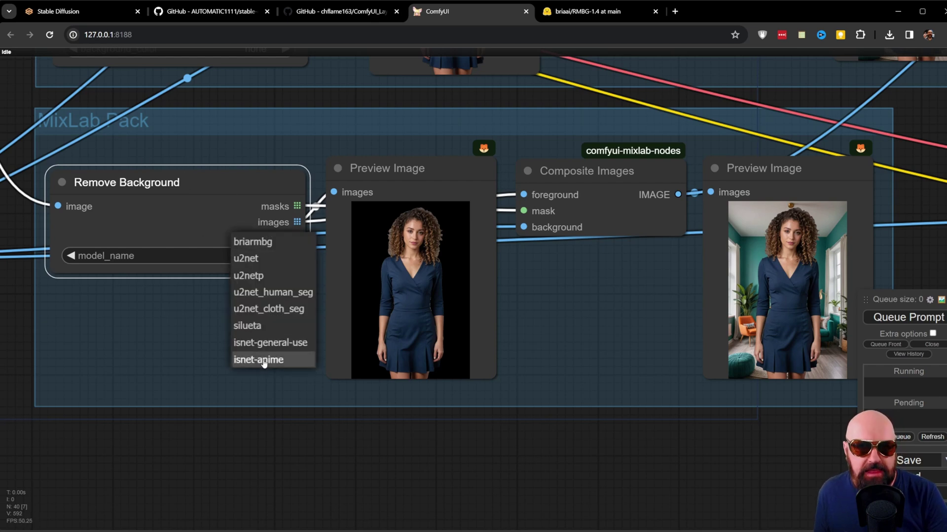
pyautogui.click(257, 261)
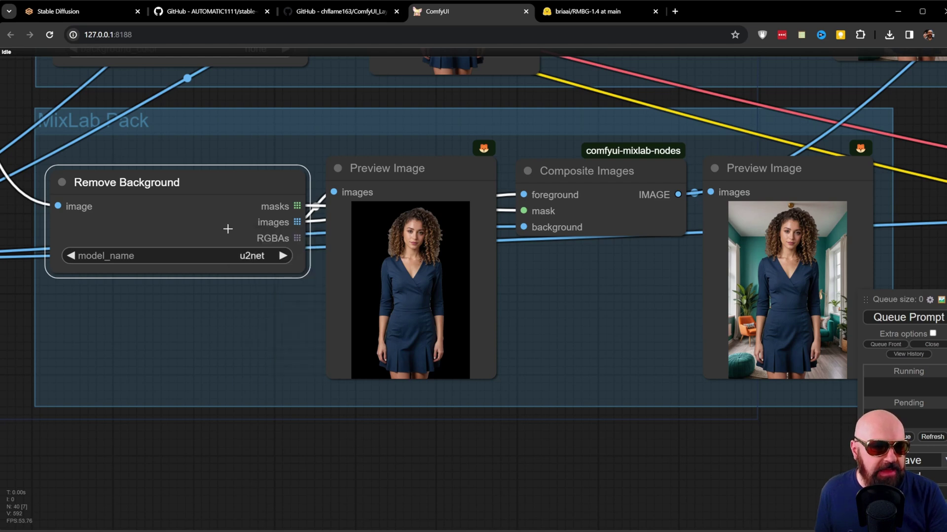
pyautogui.click(418, 163)
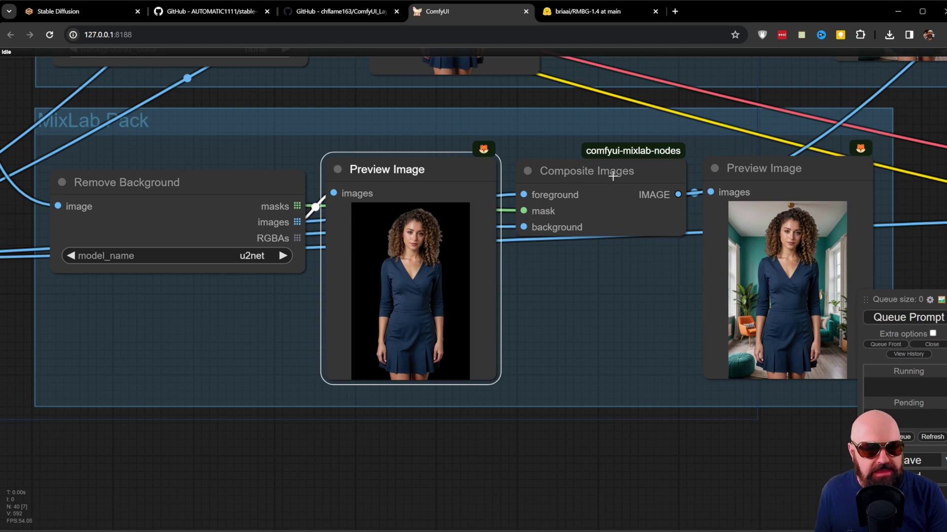
pyautogui.moveTo(610, 172)
pyautogui.mouseDown()
pyautogui.moveTo(616, 156)
pyautogui.moveTo(613, 179)
pyautogui.mouseUp()
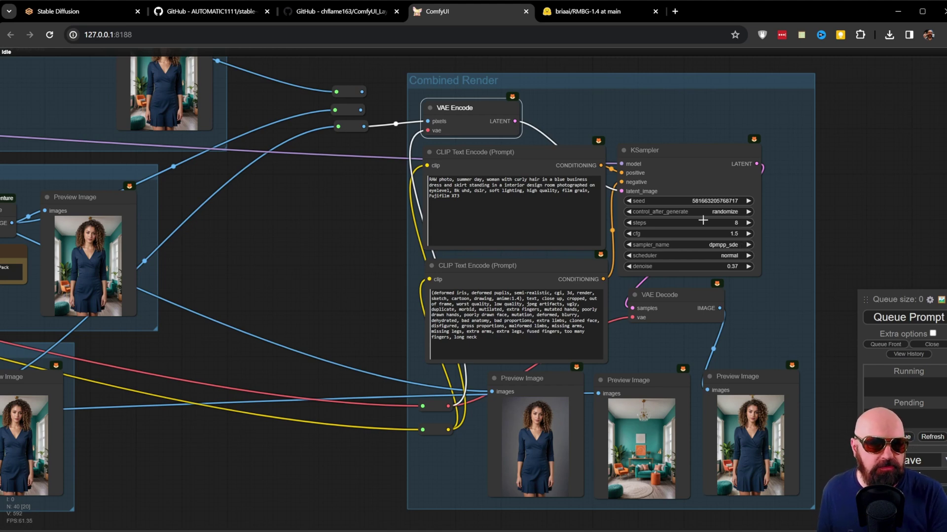
# Feed the first, second, then third composite into VAE Encode's pixels and view the Combined Render previews.
pyautogui.moveTo(477, 110); pyautogui.dragTo(482, 109)
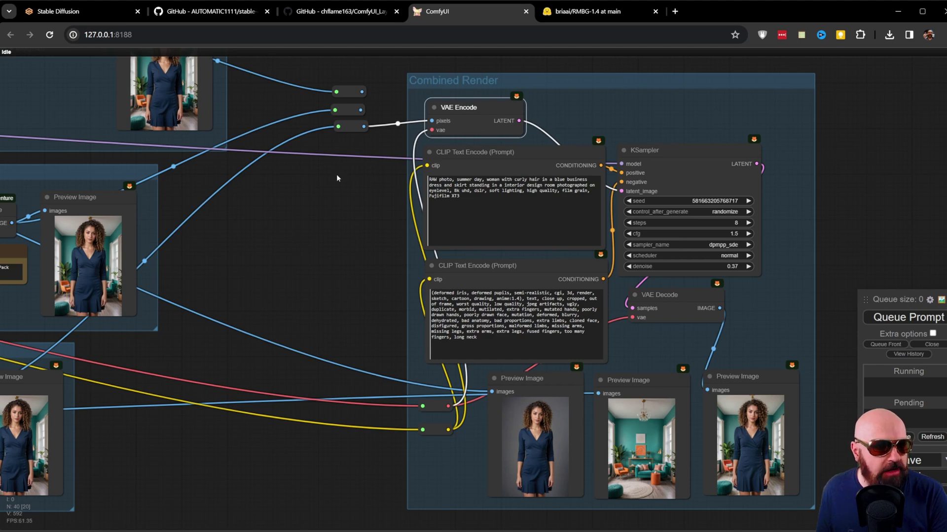
pyautogui.moveTo(362, 92); pyautogui.dragTo(432, 121)
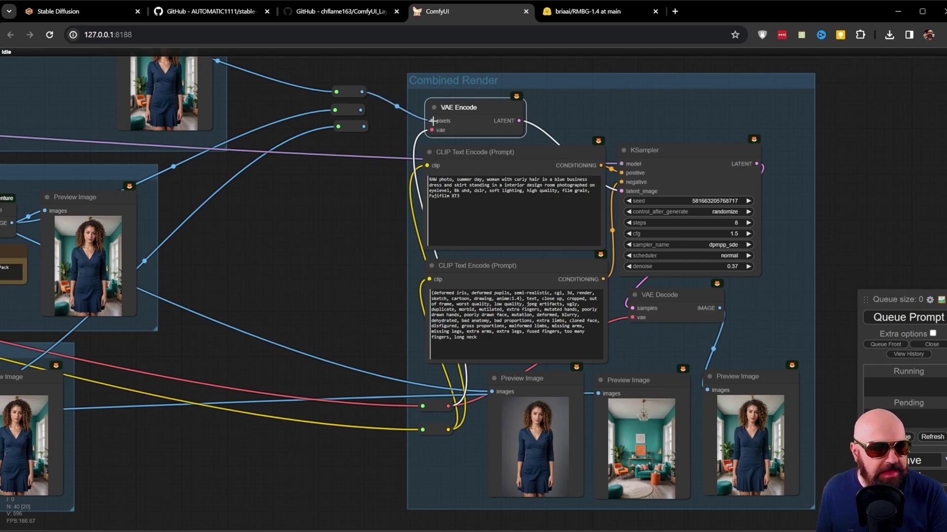
pyautogui.moveTo(362, 110); pyautogui.dragTo(432, 120)
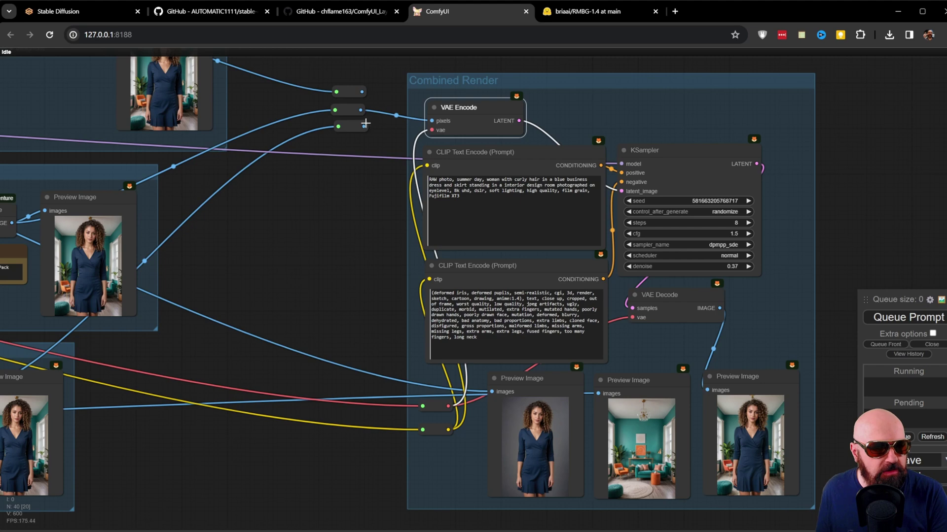
pyautogui.moveTo(364, 126); pyautogui.dragTo(432, 121)
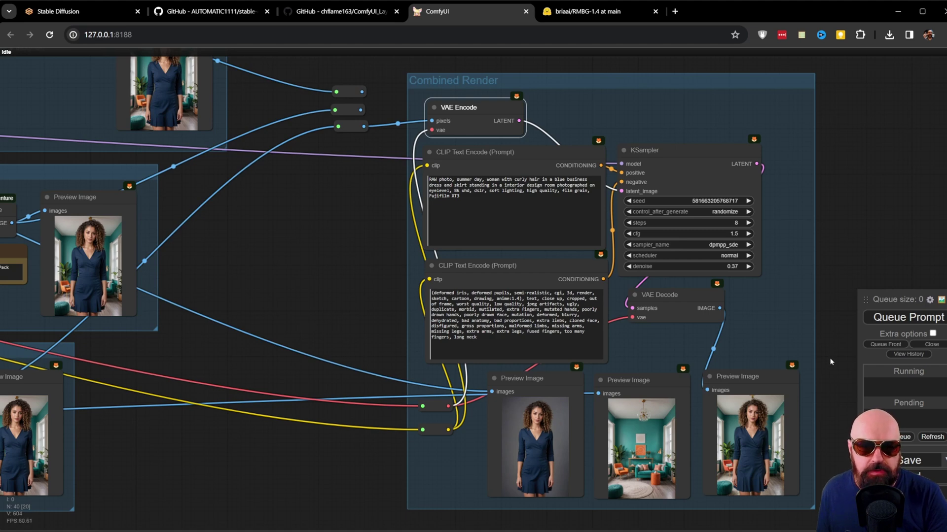
pyautogui.moveTo(799, 282); pyautogui.dragTo(753, 138)
pyautogui.scroll(5, 512, 460)
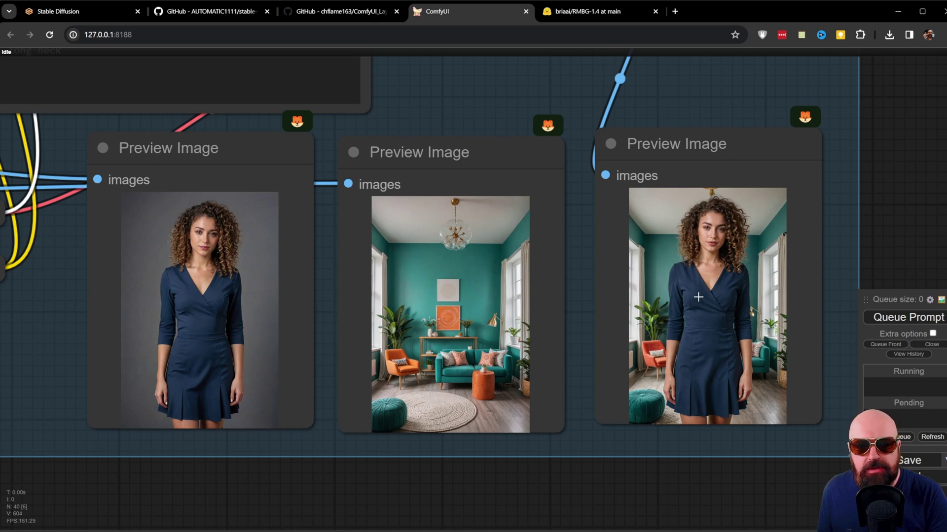
# Zoom in and out on the third Combined Render preview to inspect the woman blended into the teal room.
pyautogui.scroll(12, 740, 247)
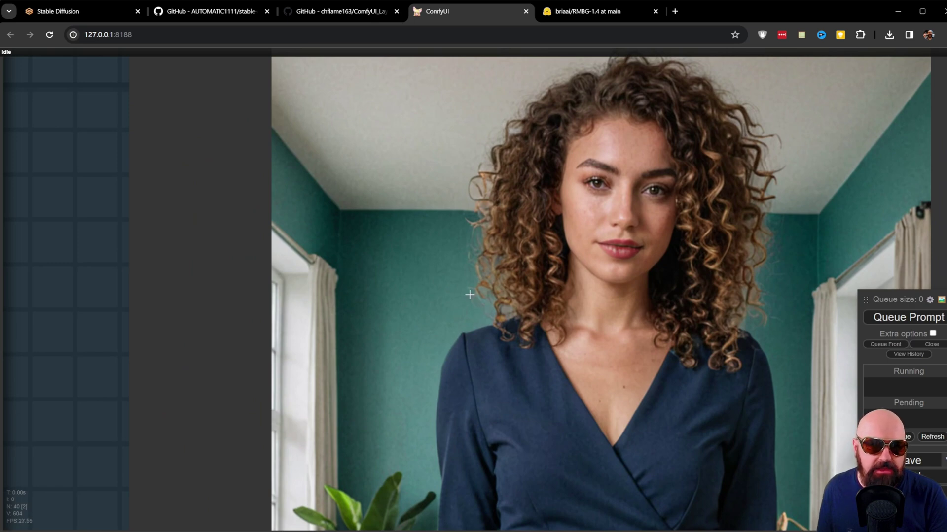
pyautogui.scroll(-7, 471, 301)
pyautogui.scroll(5, 482, 488)
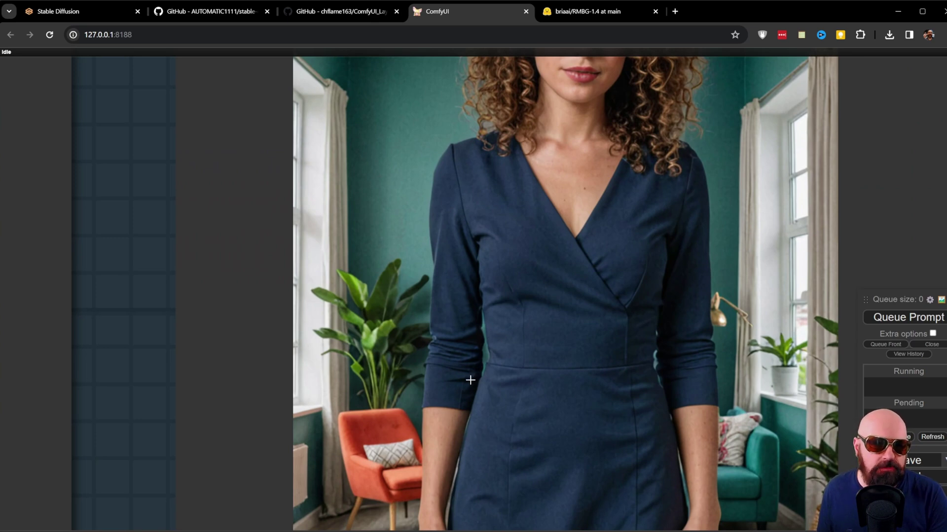
pyautogui.scroll(-8, 471, 376)
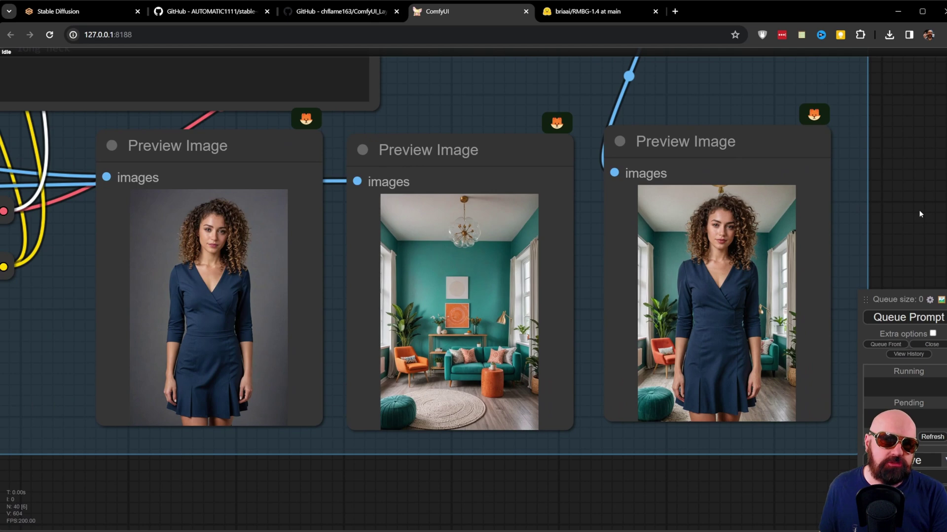